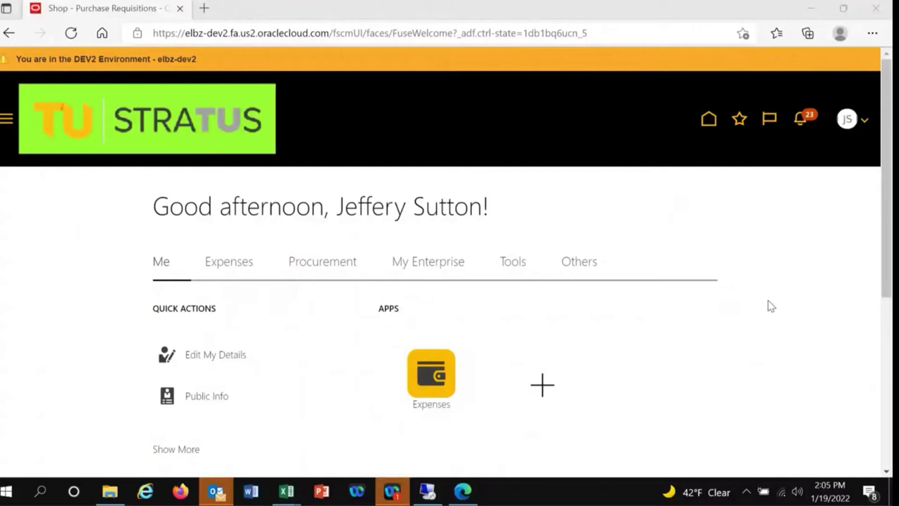
Step: Open the Purchase Requisitions app from the Procurement tab
left_click(311, 269)
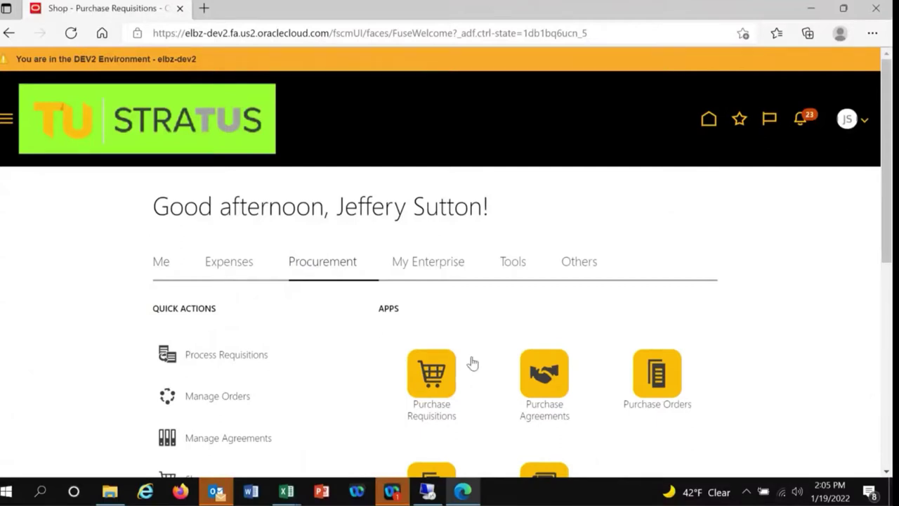
left_click(437, 372)
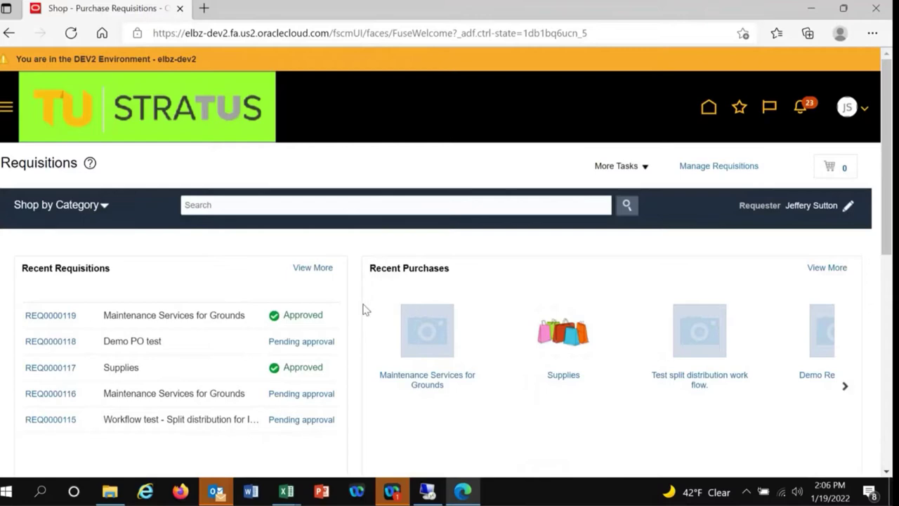
Step: Scroll down the Requisitions page to Purchasing News and the Request Forms list
scroll(347, 309, "down", 2)
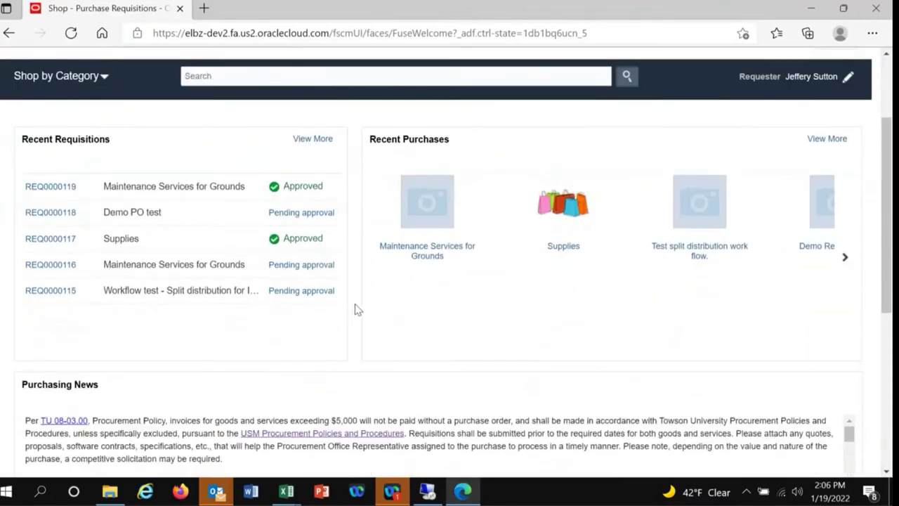
scroll(355, 309, "down", 1)
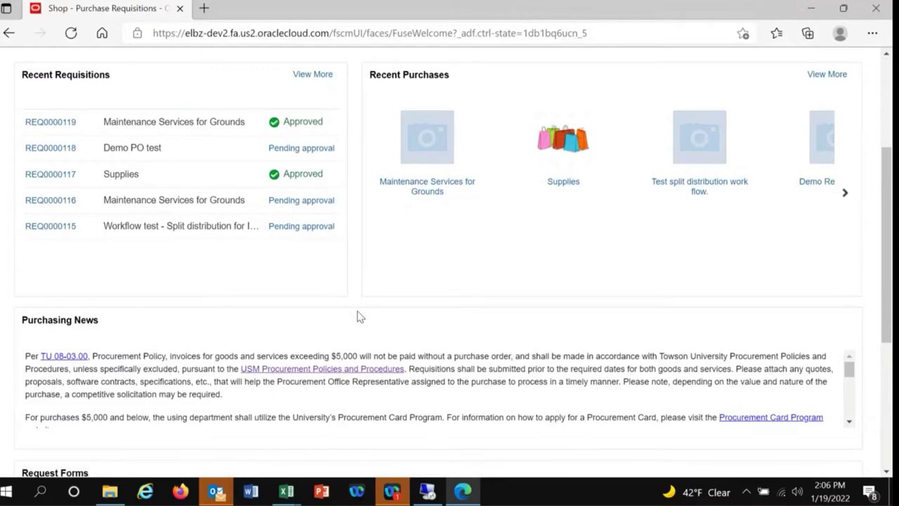
scroll(357, 317, "down", 2)
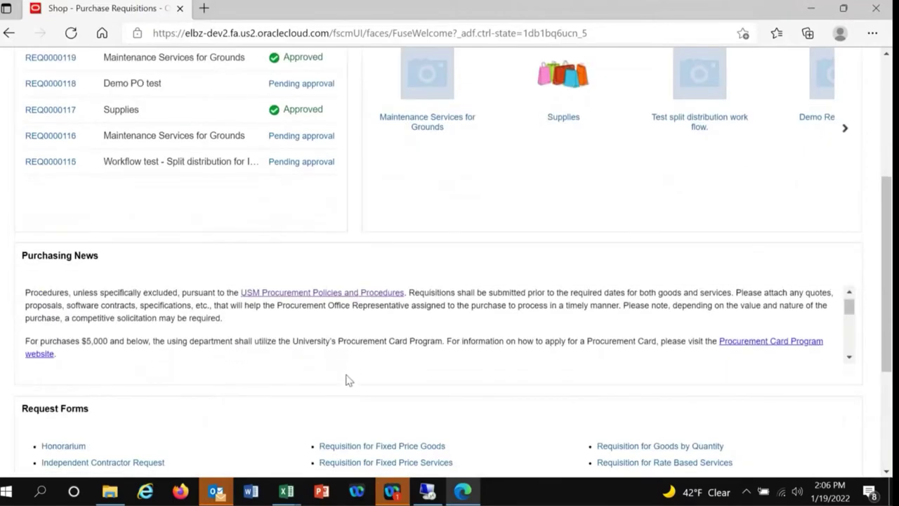
scroll(330, 376, "down", 1)
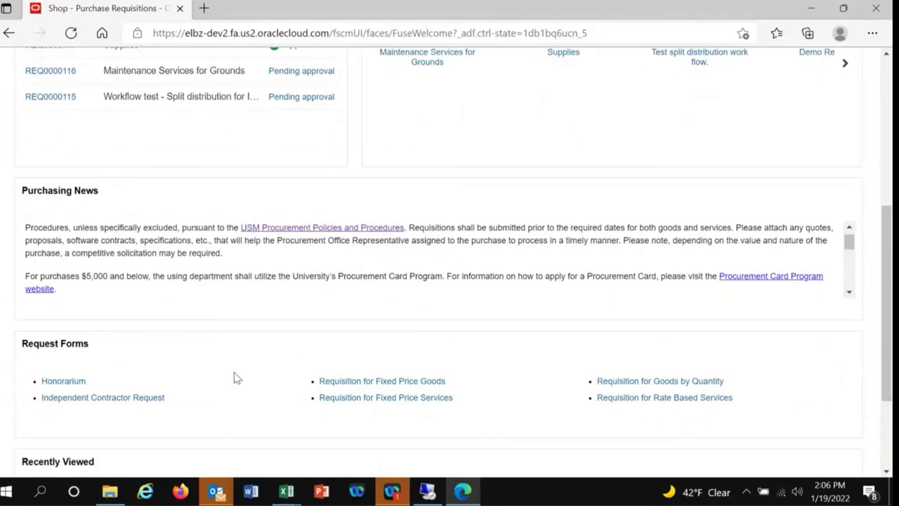
Step: Start a Requisition for Fixed Price Services request, keeping Fixed Price Services as the request type
left_click(358, 397)
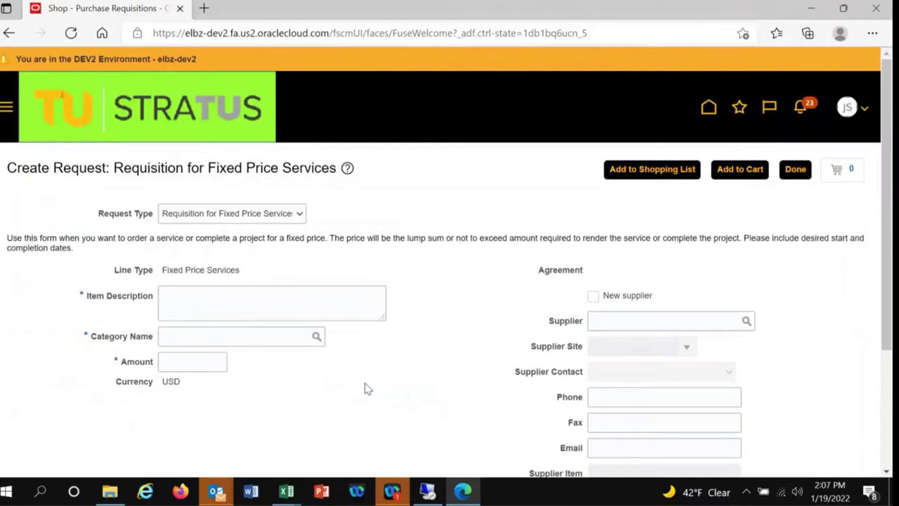
left_click(300, 219)
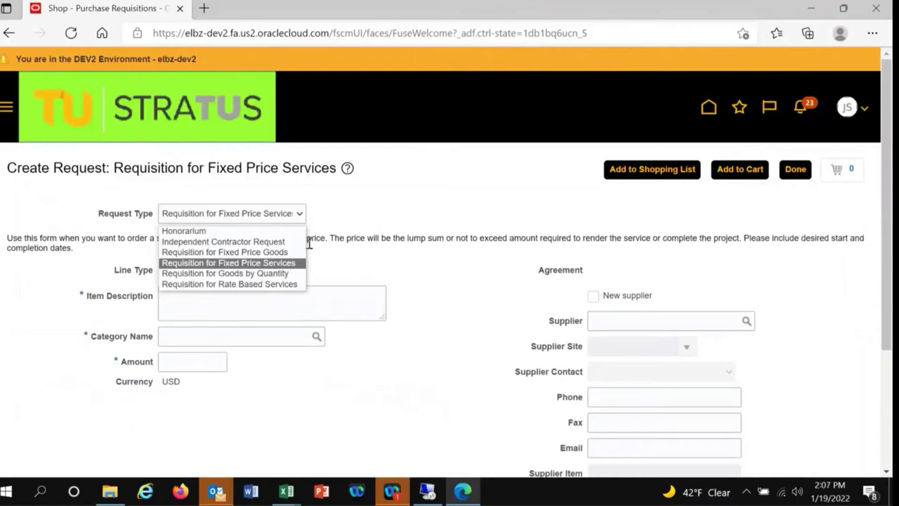
left_click(275, 264)
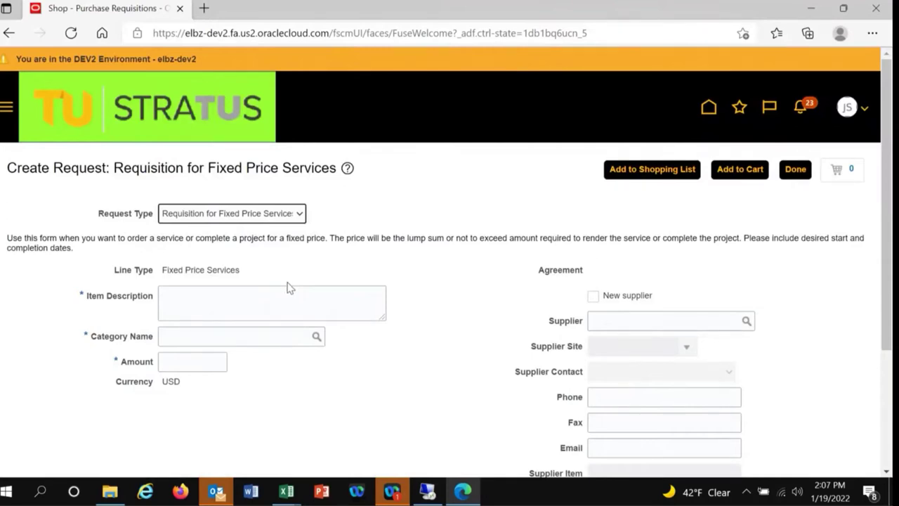
Step: Enter 'Maintenance Services for Grounds' as the item description
left_click(194, 301)
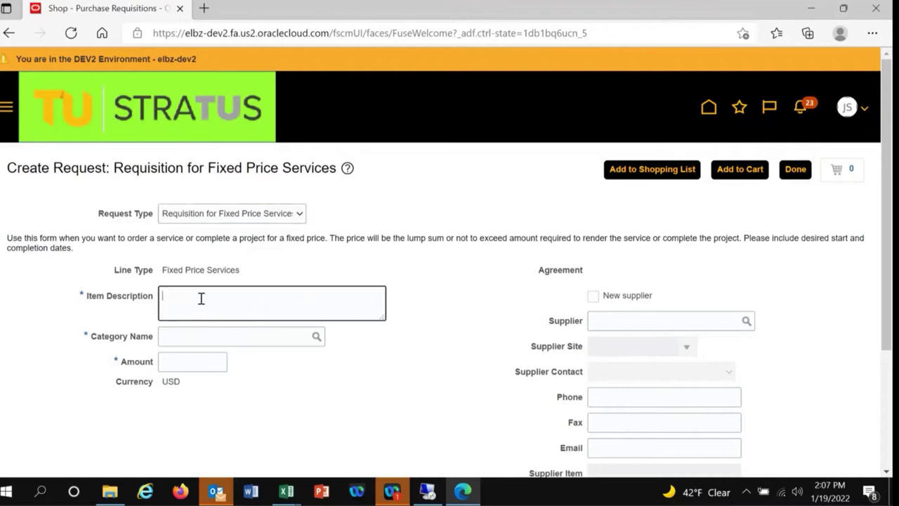
type("Maintenance Services for Gr")
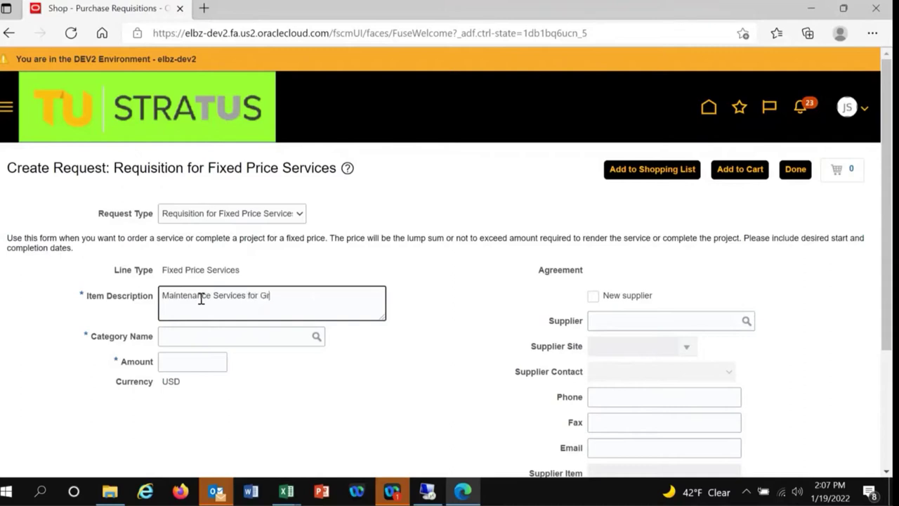
type("ounds")
left_click(186, 339)
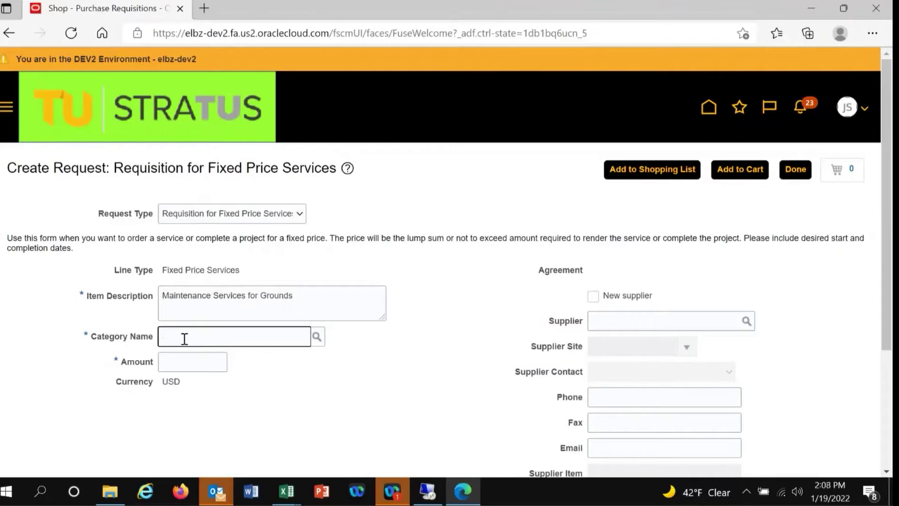
Step: Set the category to Maintenance Services Grounds 608163 and the amount to 100.00 USD
type("maint")
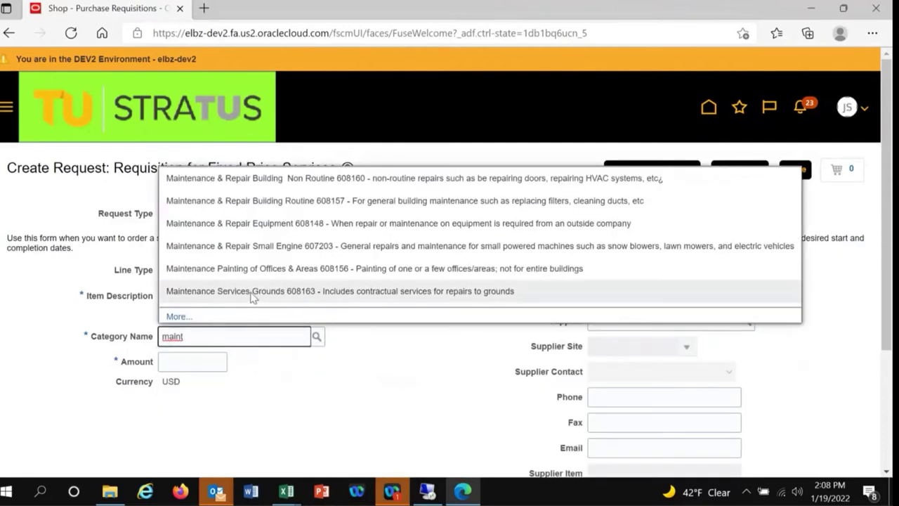
left_click(252, 292)
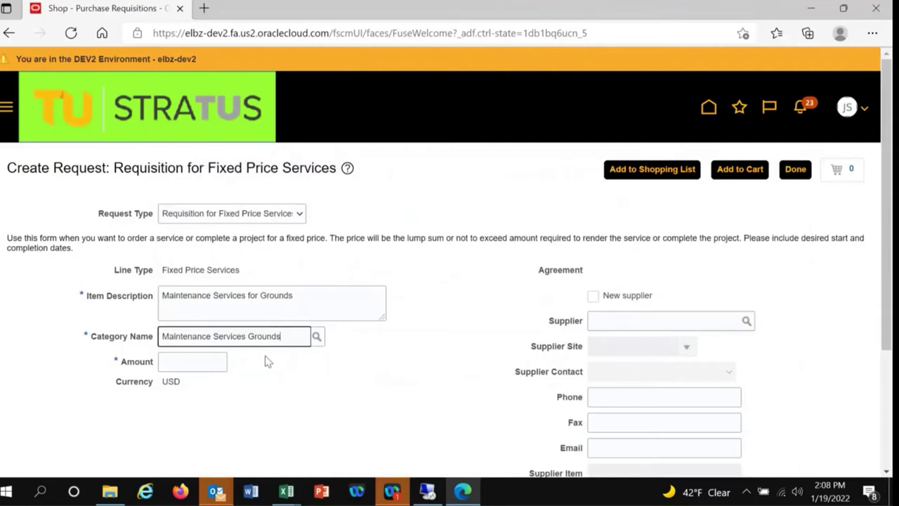
left_click(204, 364)
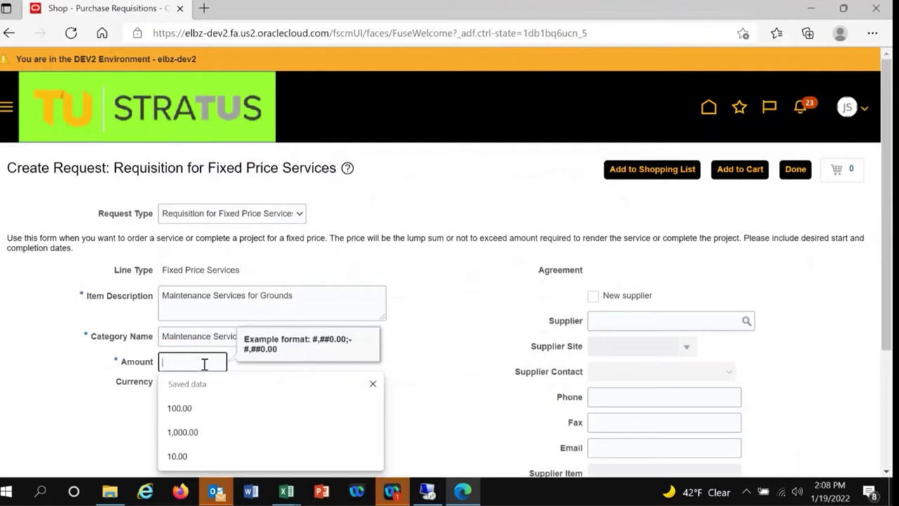
type("100")
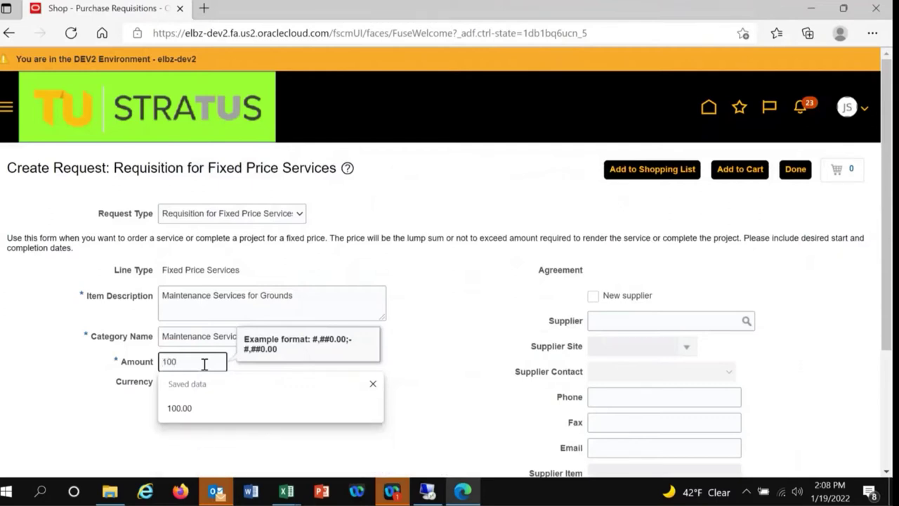
left_click(428, 364)
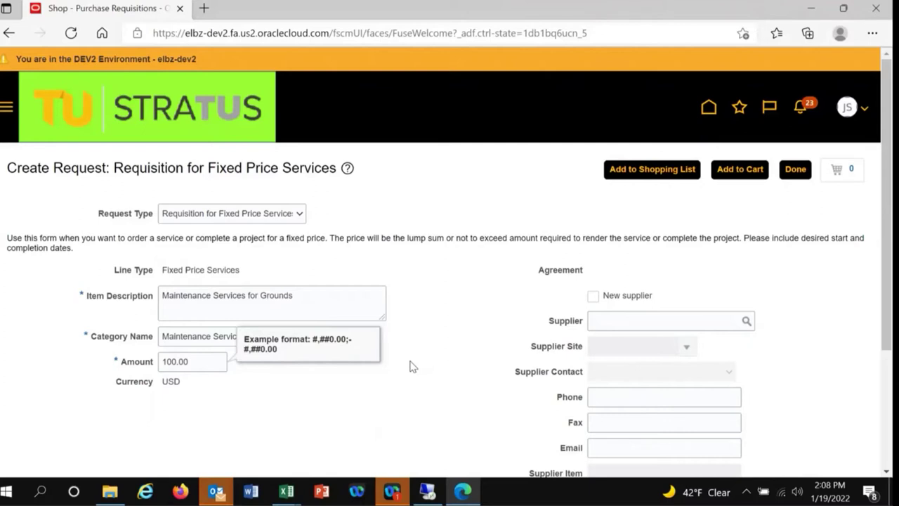
Step: Choose existing supplier Brawner Builders, Inc, leaving New supplier unchecked
left_click(610, 323)
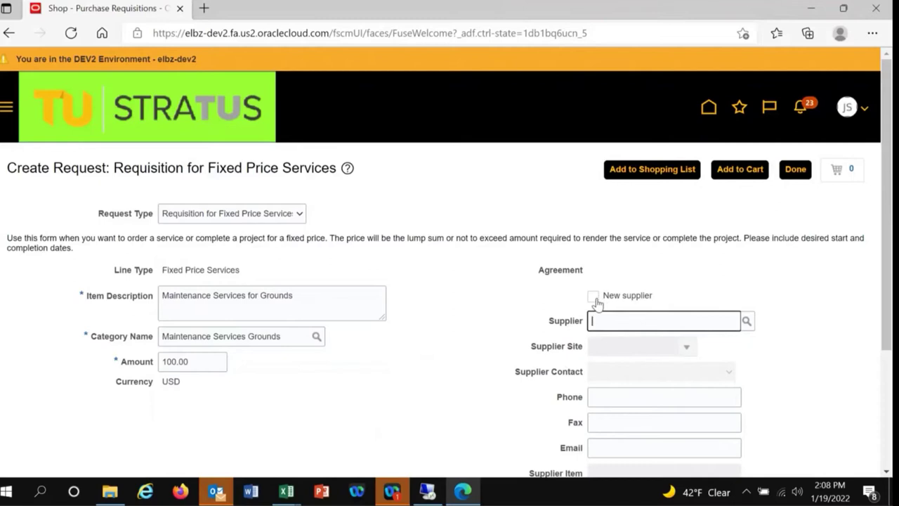
left_click(593, 295)
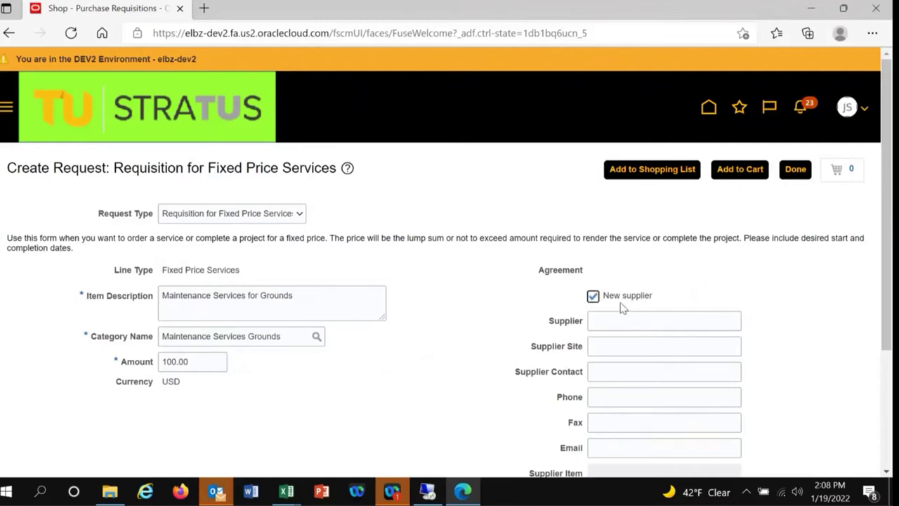
left_click(598, 299)
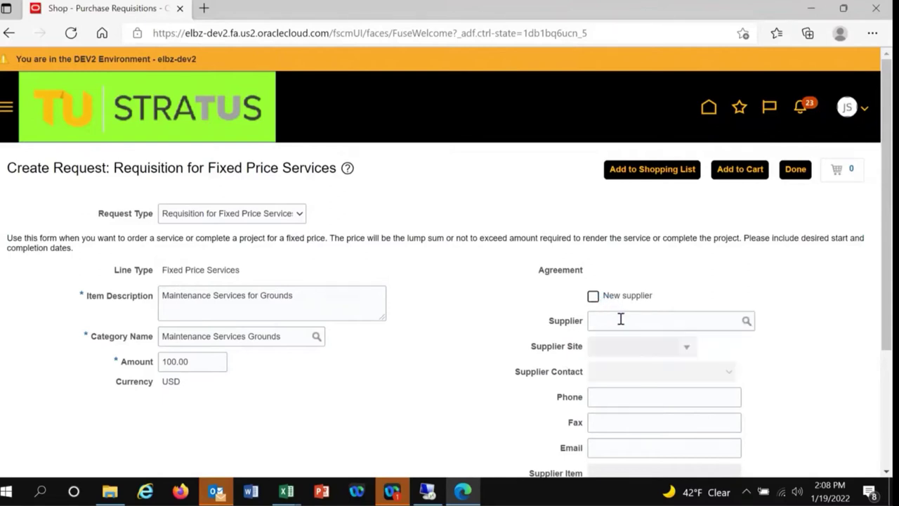
left_click(621, 319)
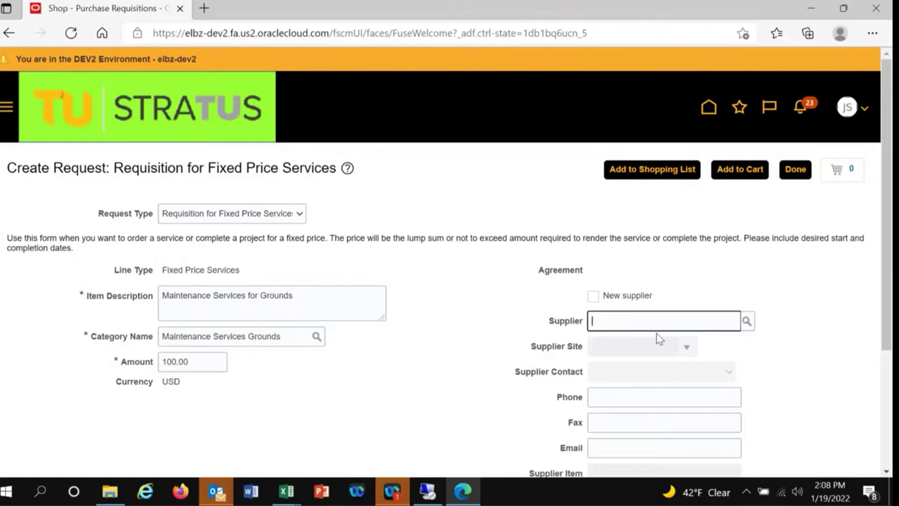
type("braw")
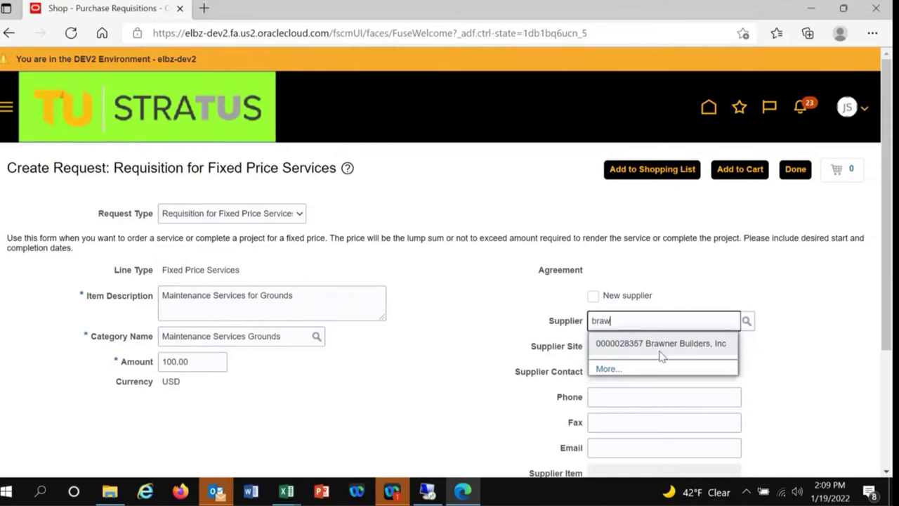
left_click(649, 346)
Step: Add Grounds Maintenance Quote.docx as an attachment on the request
scroll(414, 351, "down", 2)
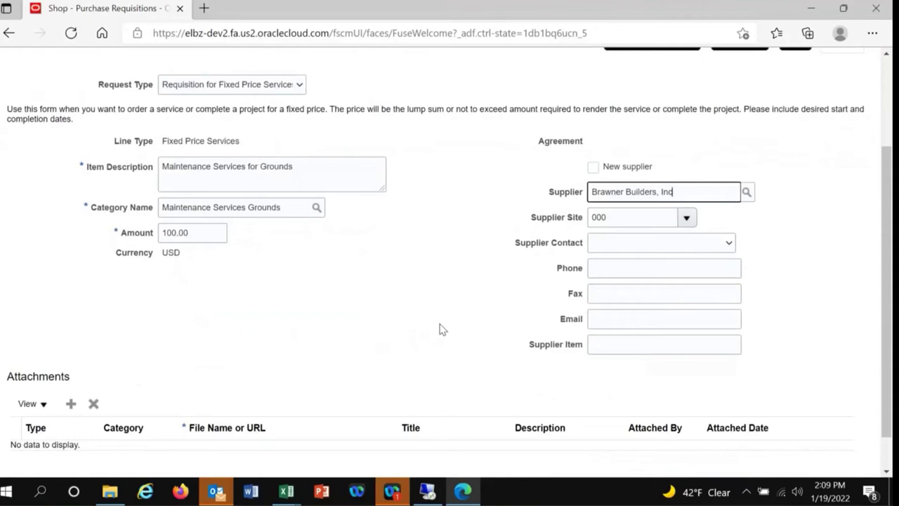
scroll(437, 328, "down", 1)
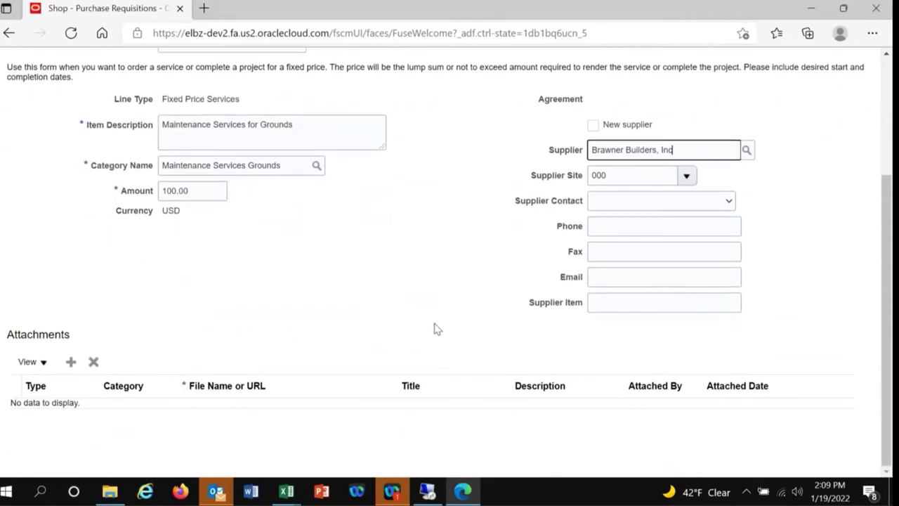
left_click(71, 362)
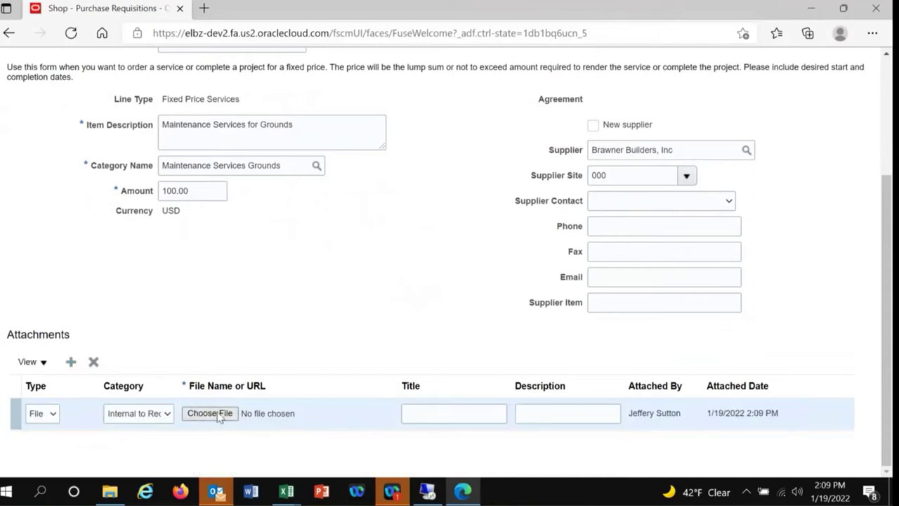
left_click(214, 414)
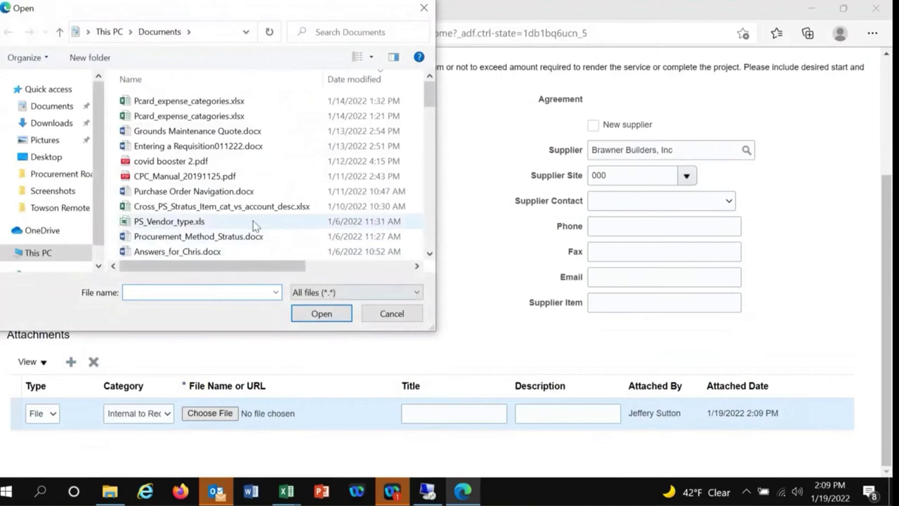
left_click(241, 132)
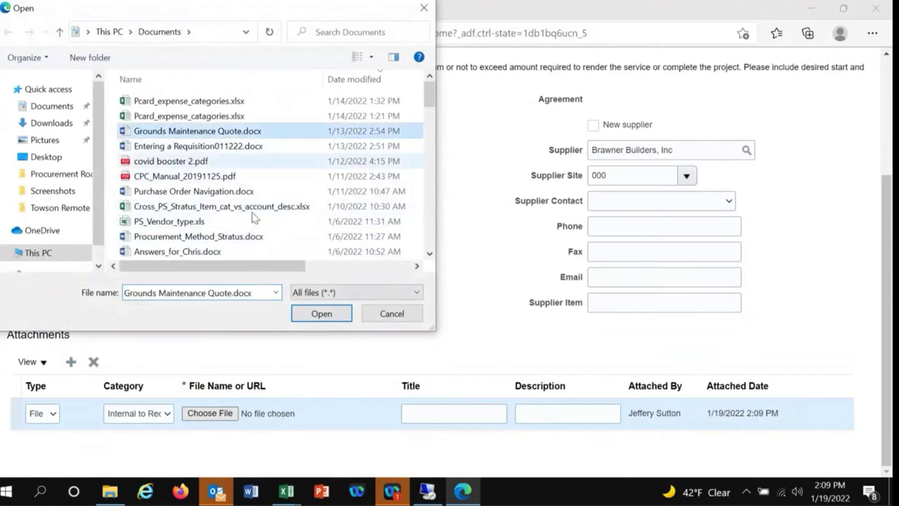
left_click(306, 319)
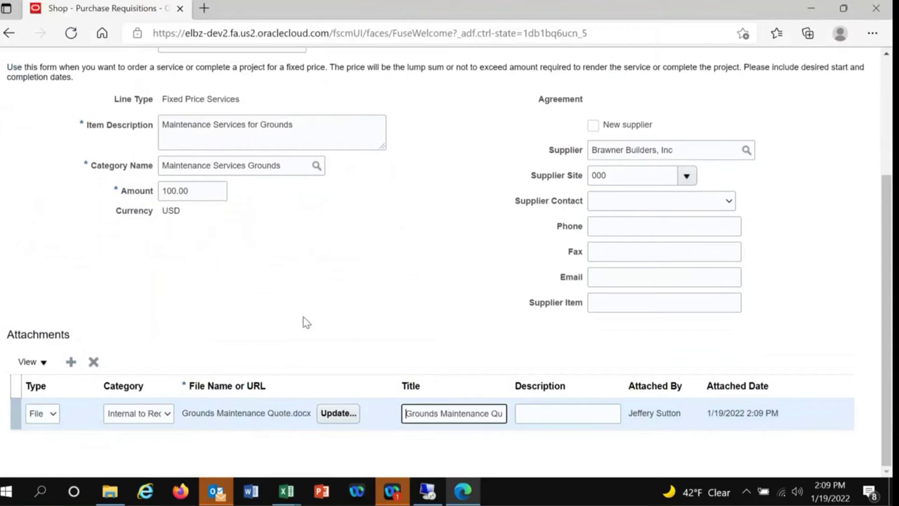
Step: Add the Maintenance Services for Grounds request to the cart
scroll(313, 323, "up", 2)
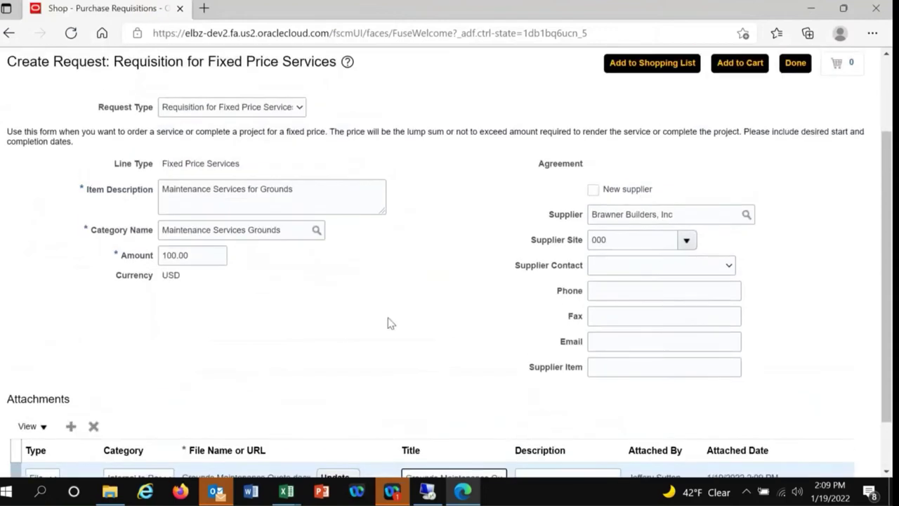
scroll(390, 322, "up", 2)
scroll(735, 199, "up", 1)
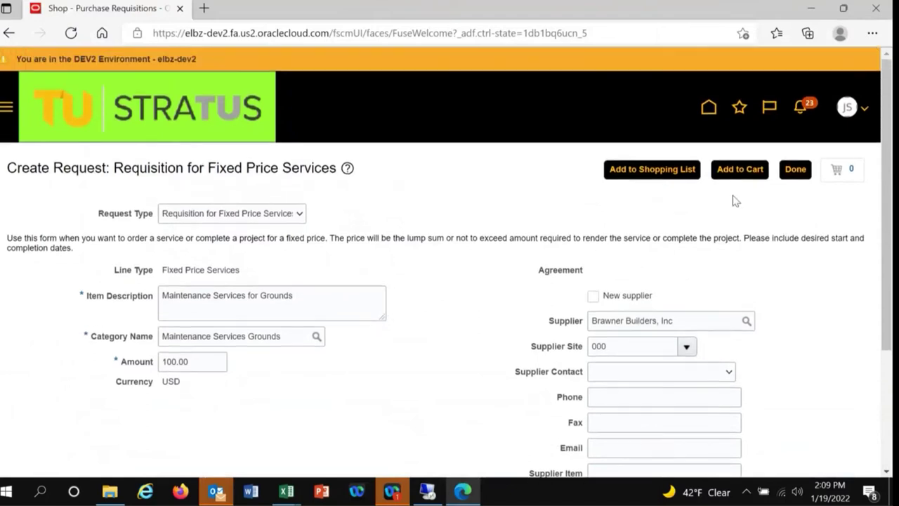
left_click(750, 175)
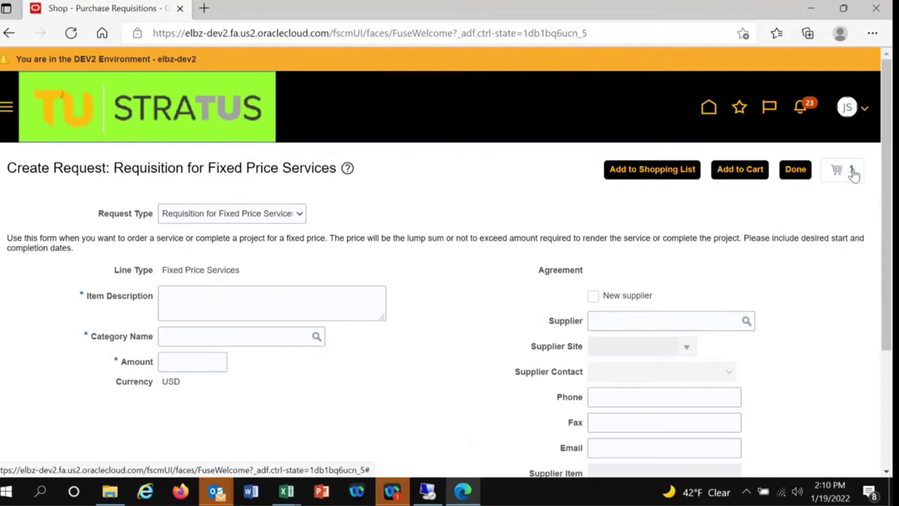
Step: Review the cart's grounds maintenance item on the Edit Requisition page for REQ0000120
left_click(854, 174)
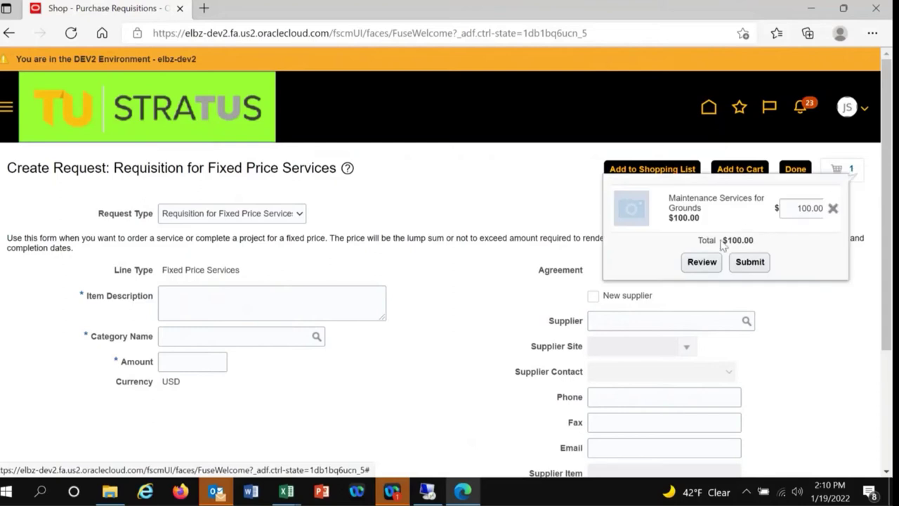
left_click(703, 262)
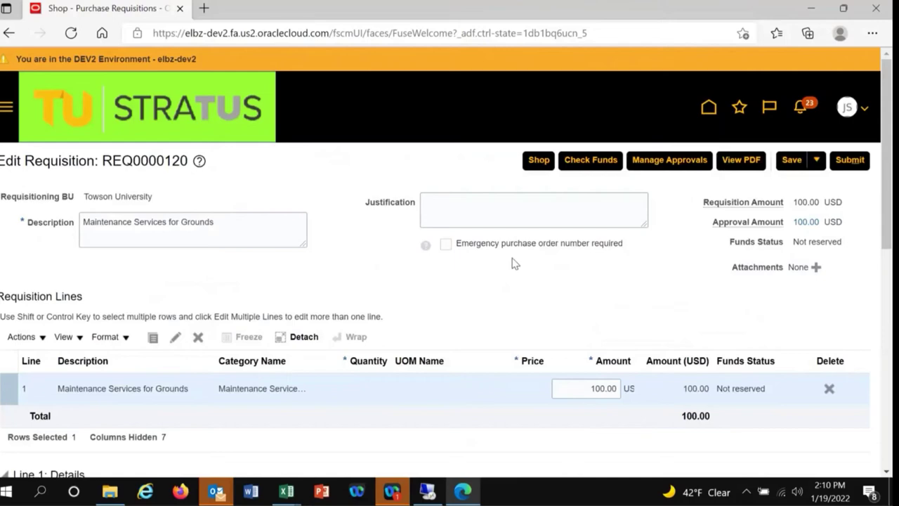
scroll(515, 262, "down", 3)
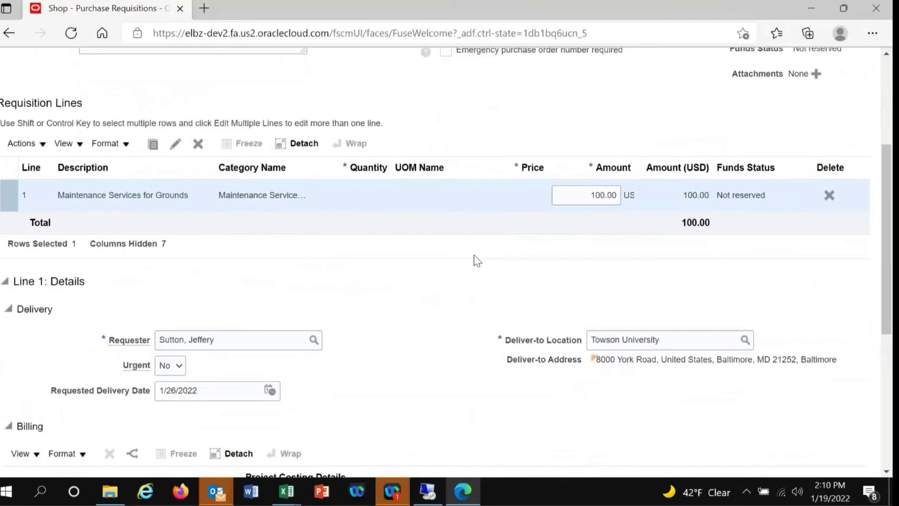
scroll(347, 265, "up", 1)
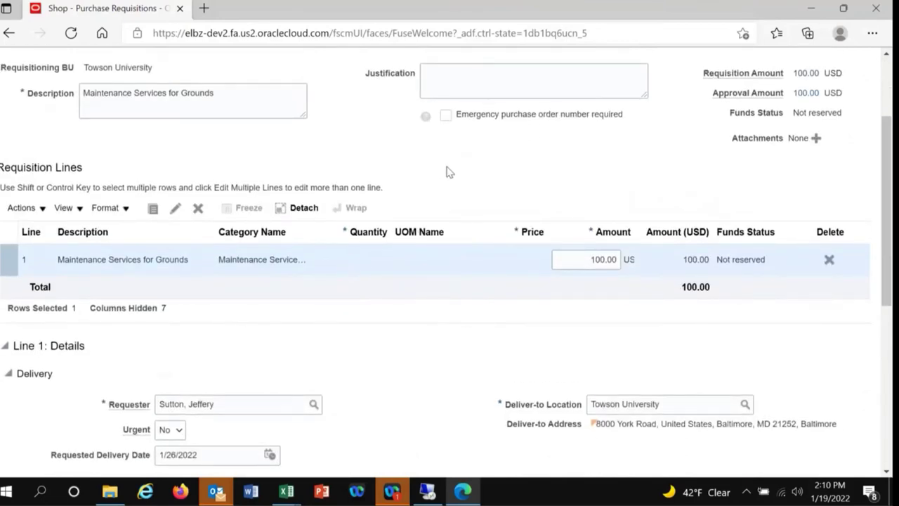
scroll(453, 207, "down", 1)
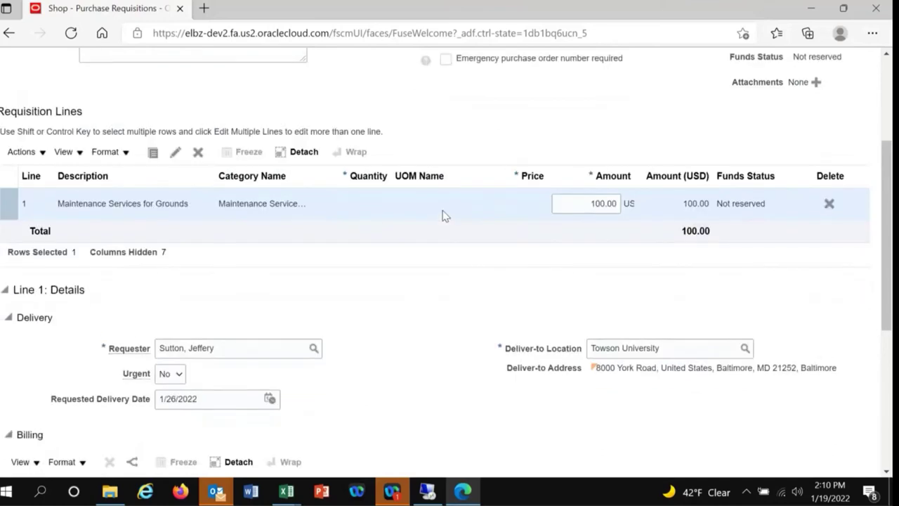
scroll(359, 266, "down", 1)
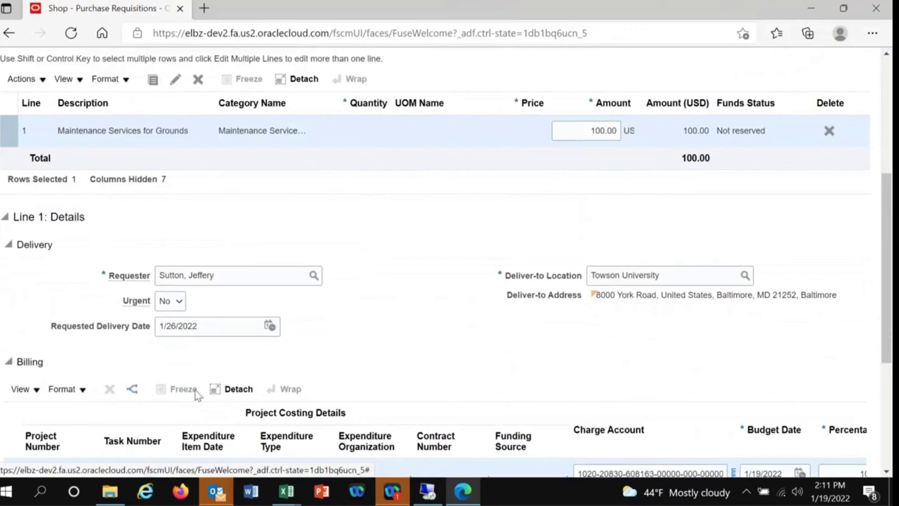
Step: Change the charge account's second segment from 20830 to 21470 in Billing
scroll(408, 365, "down", 3)
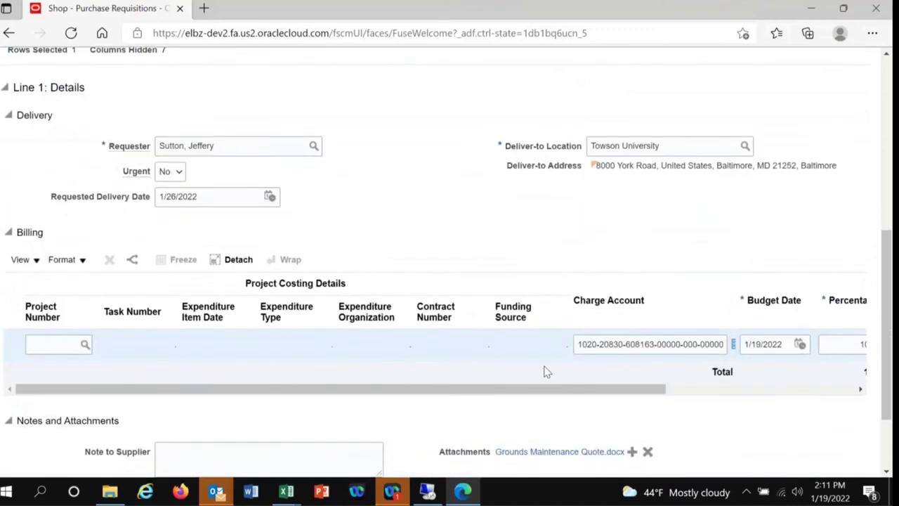
left_click(621, 344)
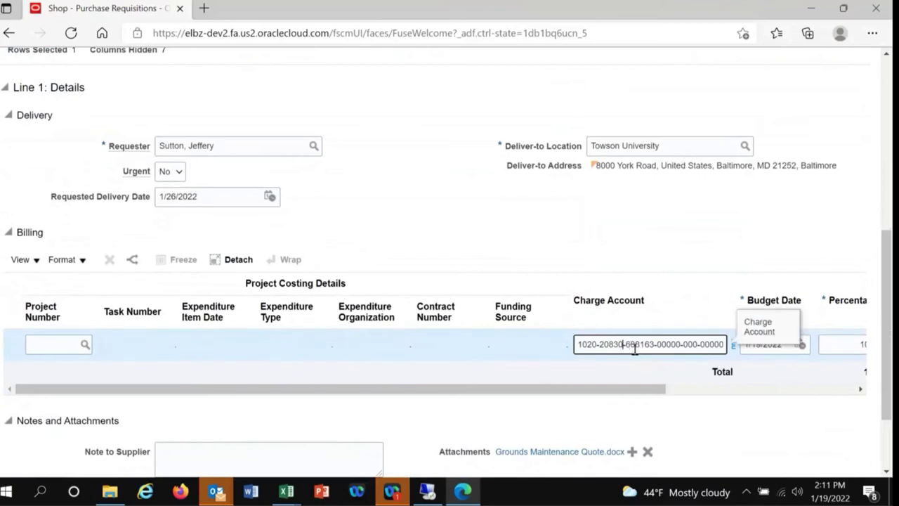
key("BackSpace")
key("BackSpace")
key("BackSpace")
key("BackSpace")
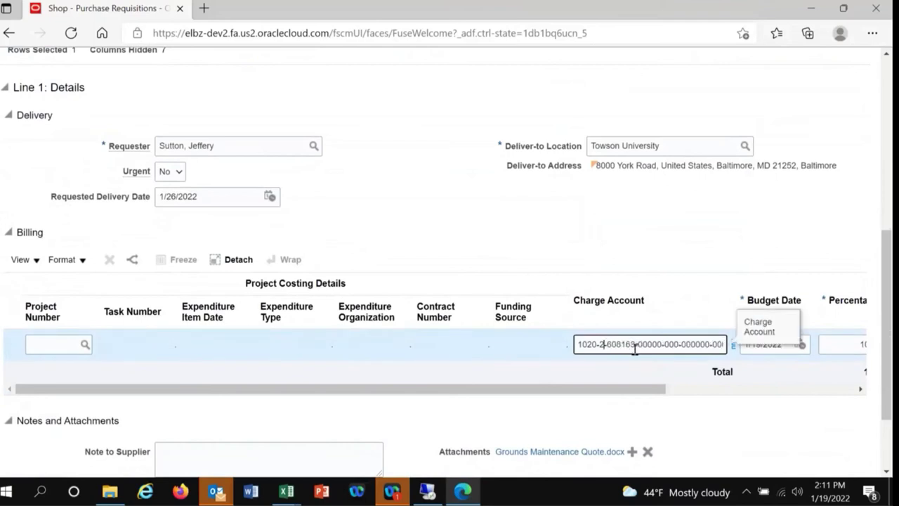
type("1470-")
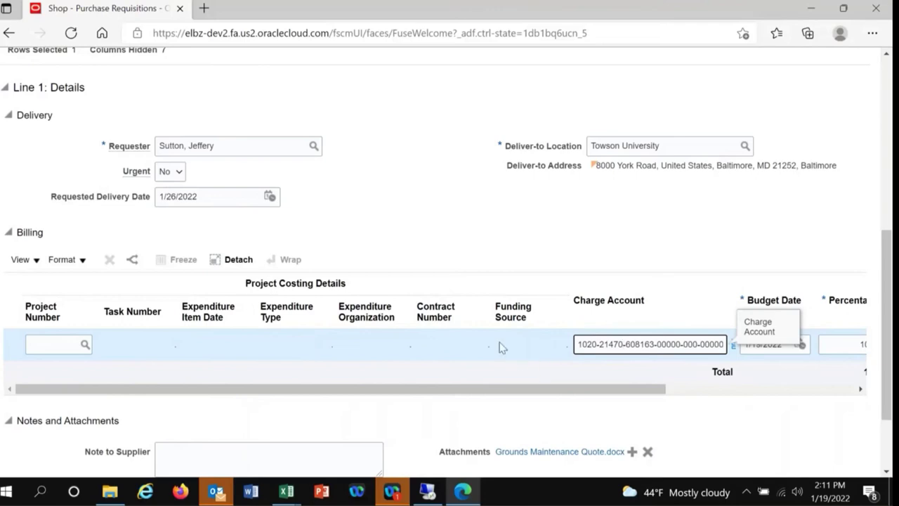
scroll(457, 220, "up", 6)
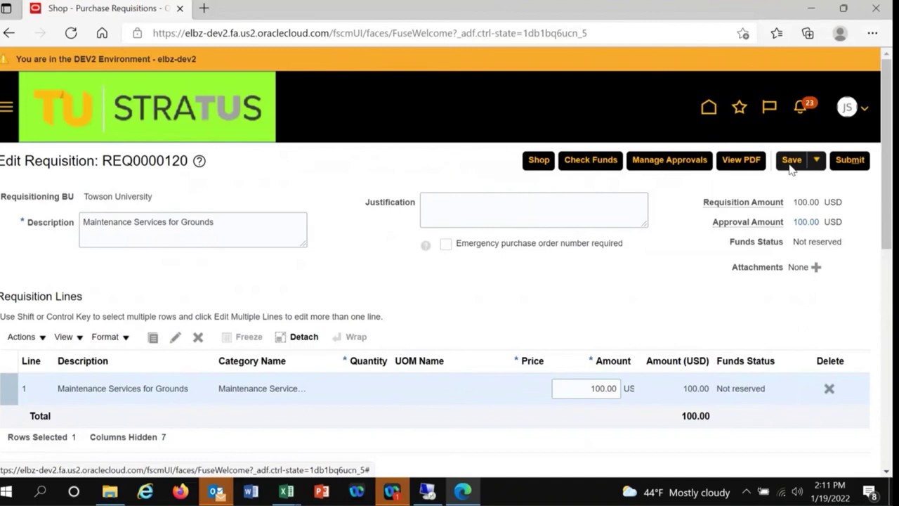
Step: Submit requisition REQ0000120 for approval and acknowledge the confirmation message
left_click(850, 161)
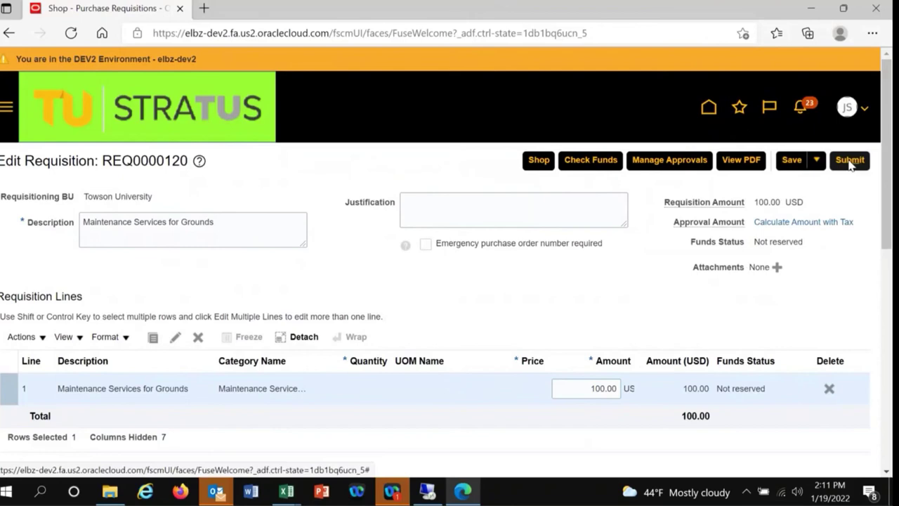
left_click(850, 160)
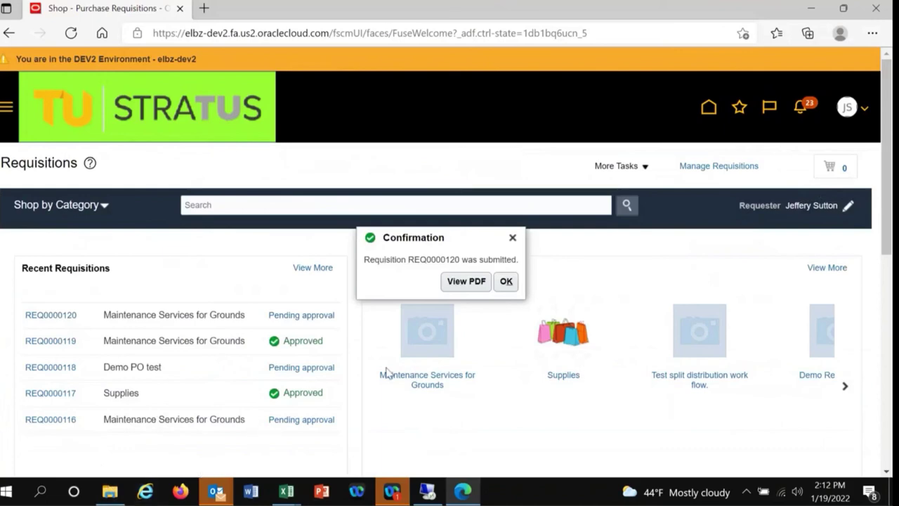
left_click(510, 283)
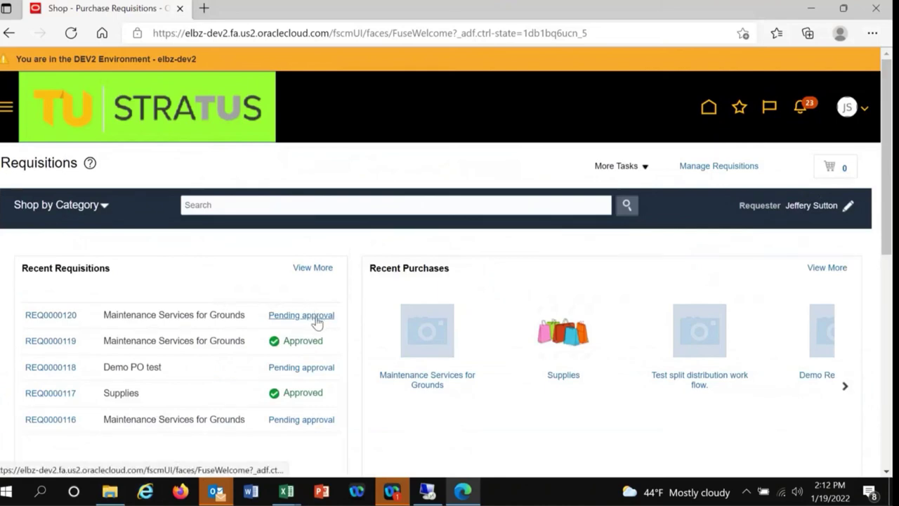
Step: Open REQ0000120's pending approval details and review the header and Cost Center Approval stages
left_click(316, 316)
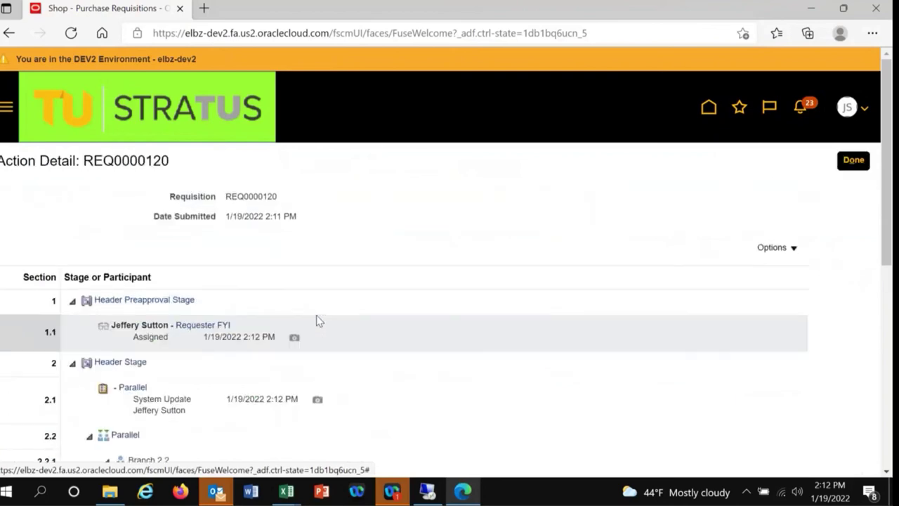
scroll(356, 421, "down", 3)
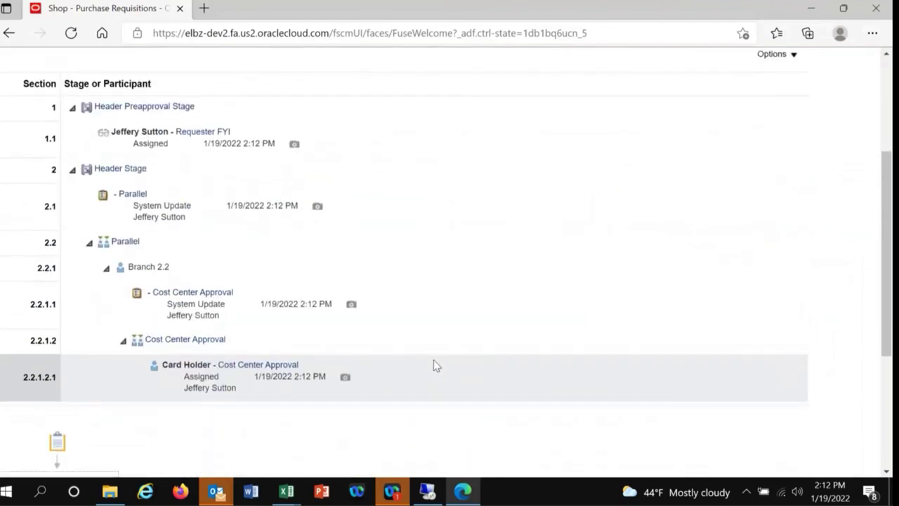